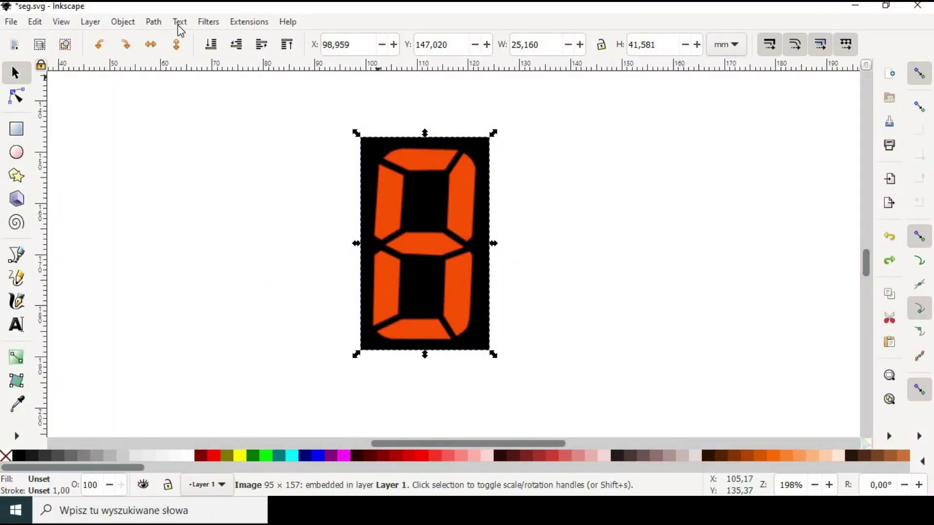
Step: Trace the orange digit bitmap with Multiple scans, Grays, then delete the original image
left_click(154, 21)
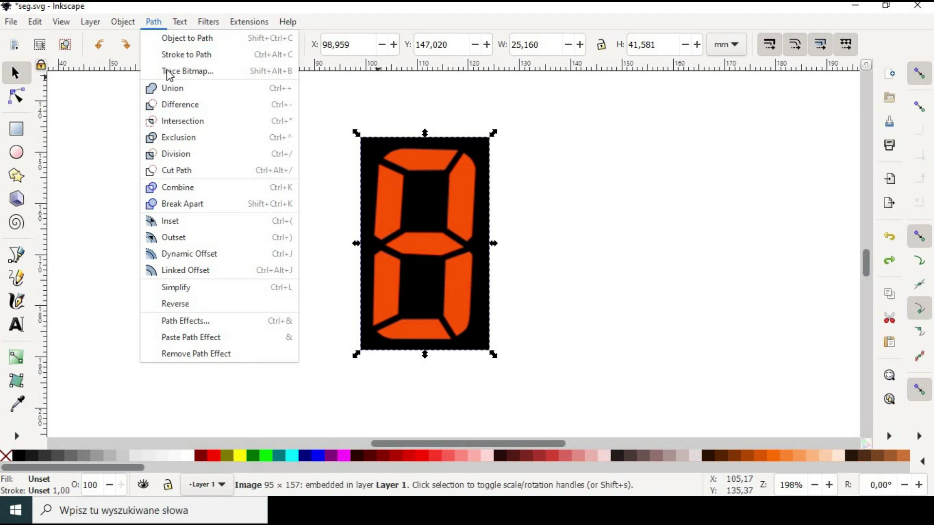
left_click(170, 71)
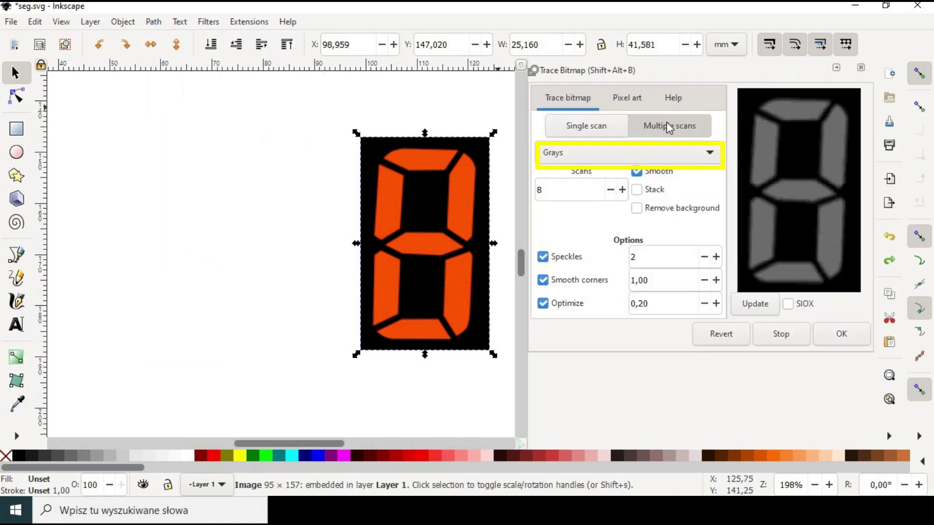
left_click(841, 333)
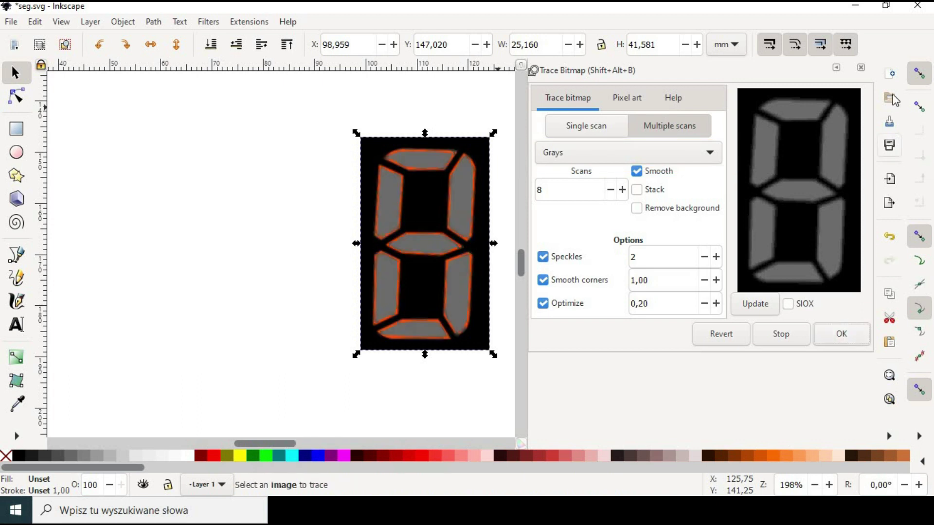
mouse_move(484, 203)
left_mouse_down()
mouse_move(416, 191)
mouse_move(358, 198)
mouse_move(467, 218)
left_mouse_up()
left_click(468, 209)
key("Delete")
Step: Ungroup the traced digit and delete the grey segment pieces, keeping the black plate
right_click(467, 219)
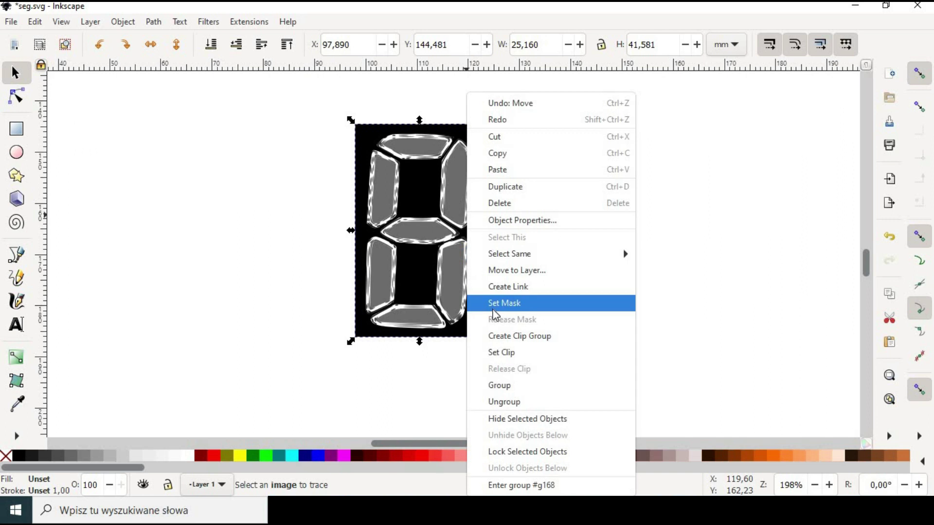
left_click(505, 401)
left_click(481, 330)
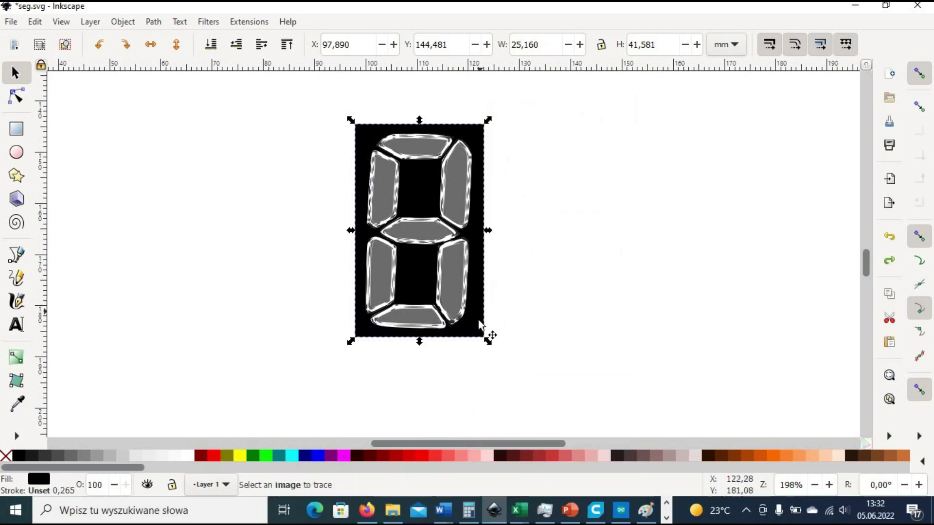
left_click_drag(481, 331, 329, 307)
left_click_drag(354, 116, 501, 355)
key("Delete")
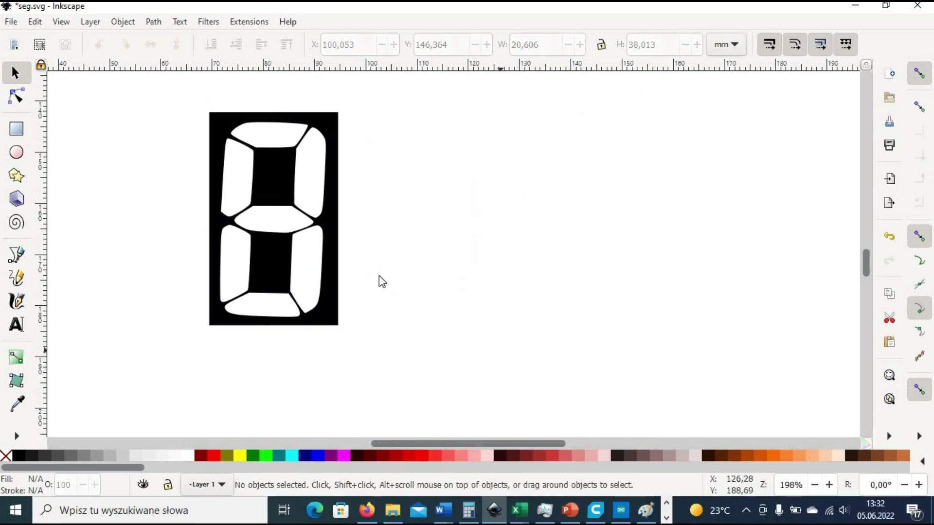
Step: Move the black digit plate back into place and start saving a copy
left_click_drag(328, 210, 428, 226)
left_click(11, 21)
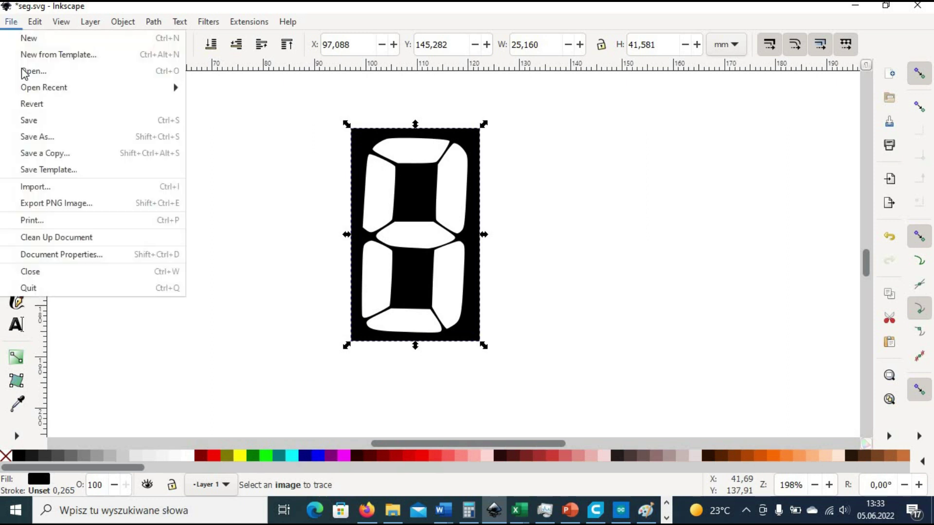
left_click(47, 146)
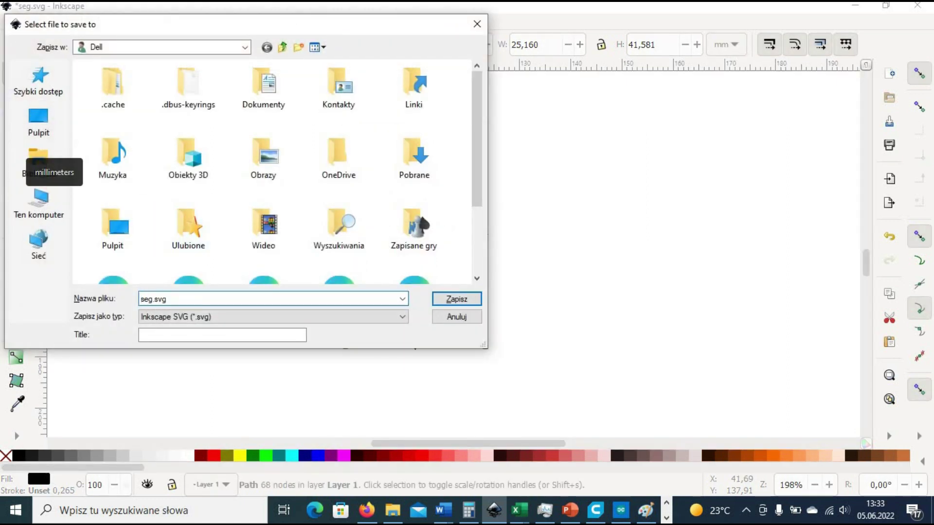
Step: Save the copy, then import 7seg.svg into the Tinkercad design
left_click(456, 299)
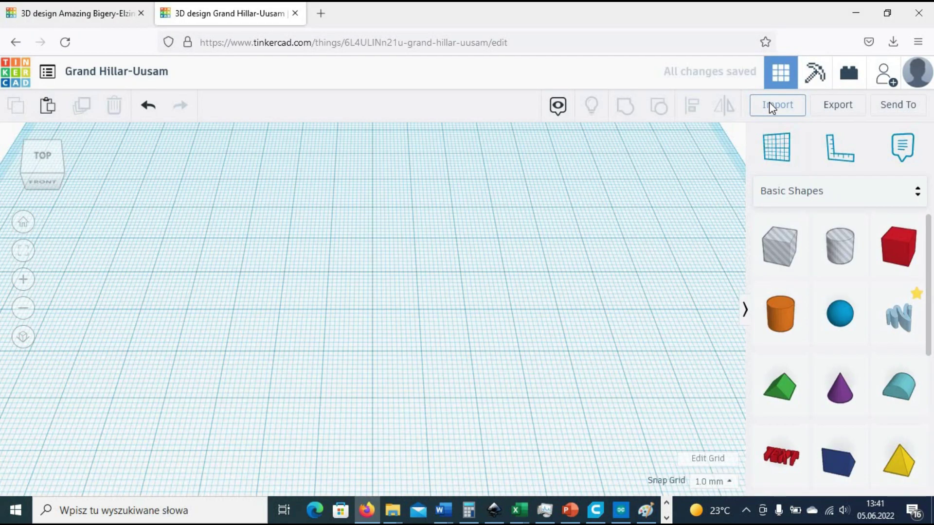
left_click(769, 105)
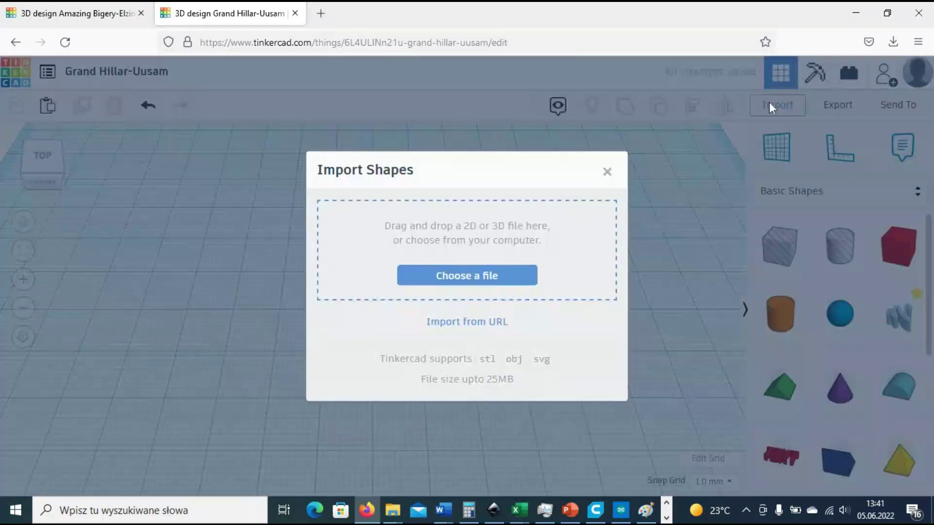
left_click(468, 275)
double_click(145, 156)
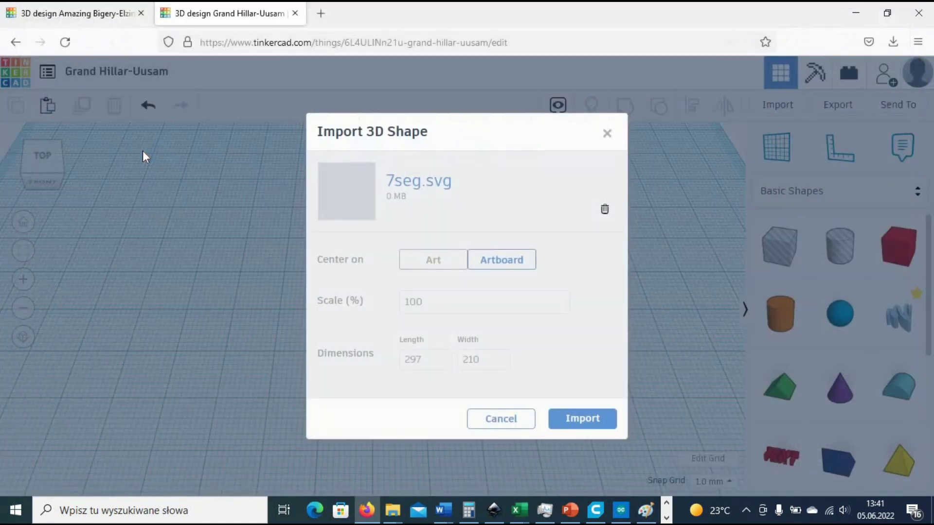
left_click(576, 417)
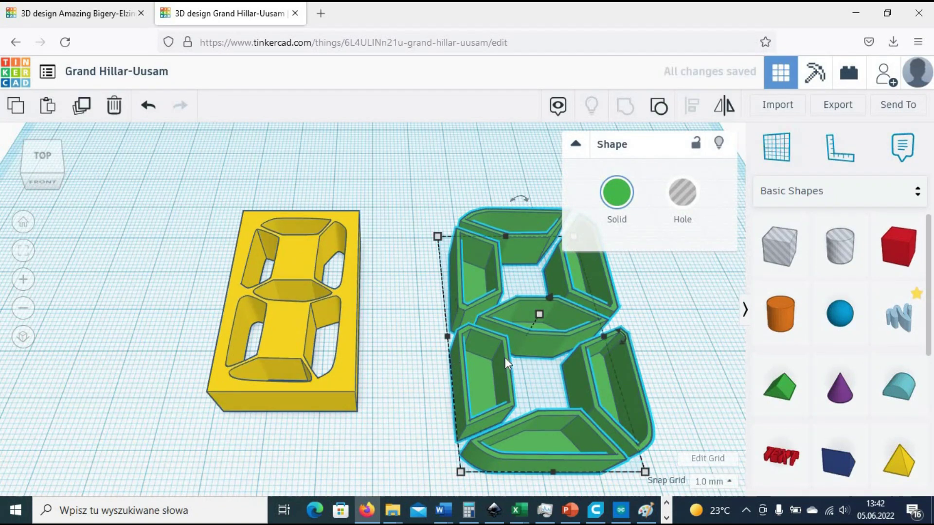
Step: Move the green seven-segment shape up and left beside the yellow digit plate
left_click_drag(505, 358, 466, 317)
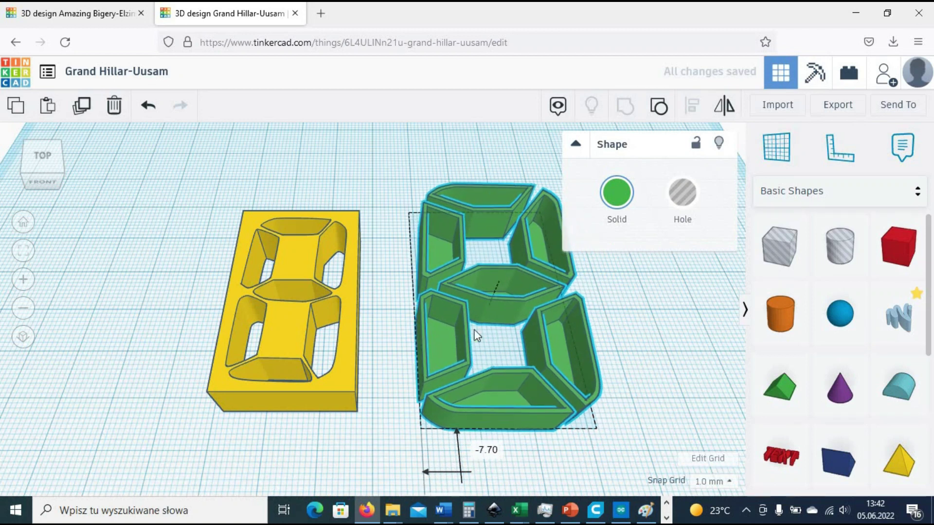
left_click(46, 167)
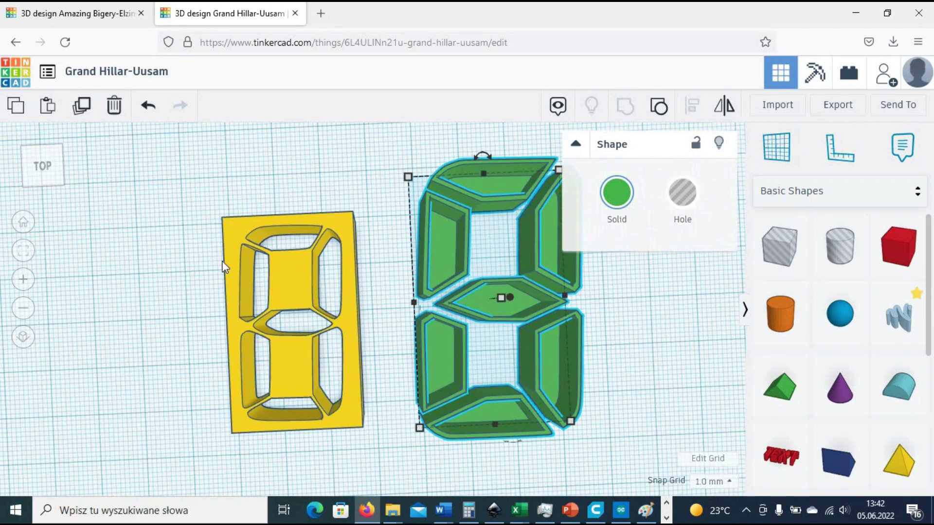
left_click(49, 178)
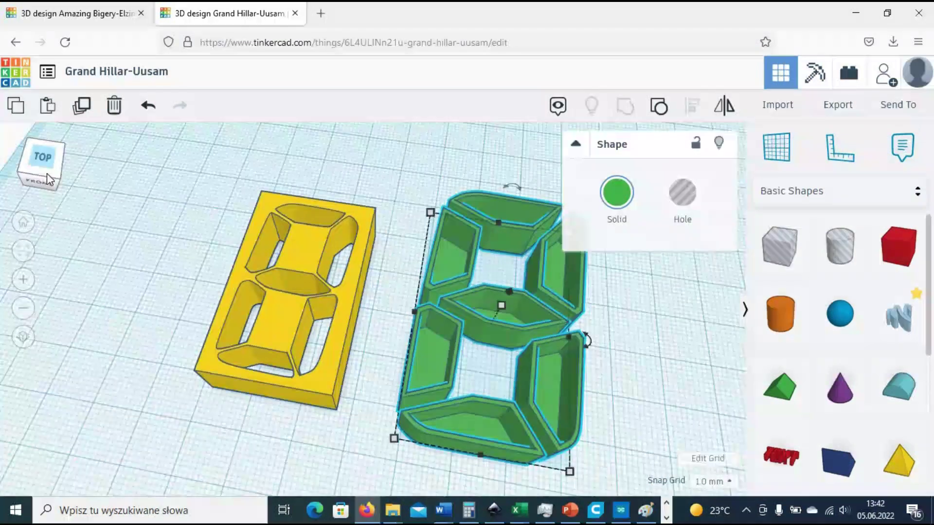
left_click(232, 461)
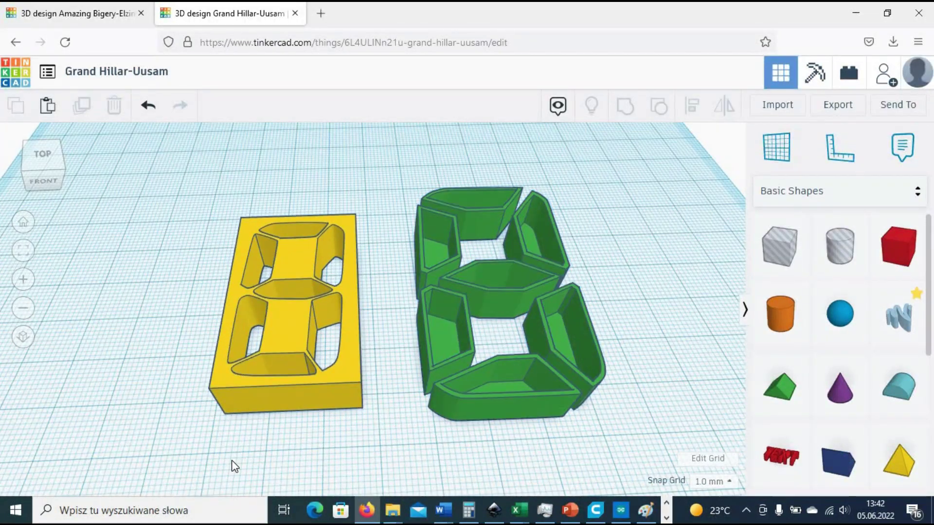
Step: Ungroup the green shape, regroup its 22 parts into one, and export it as STL
left_click(500, 298)
left_click(659, 106)
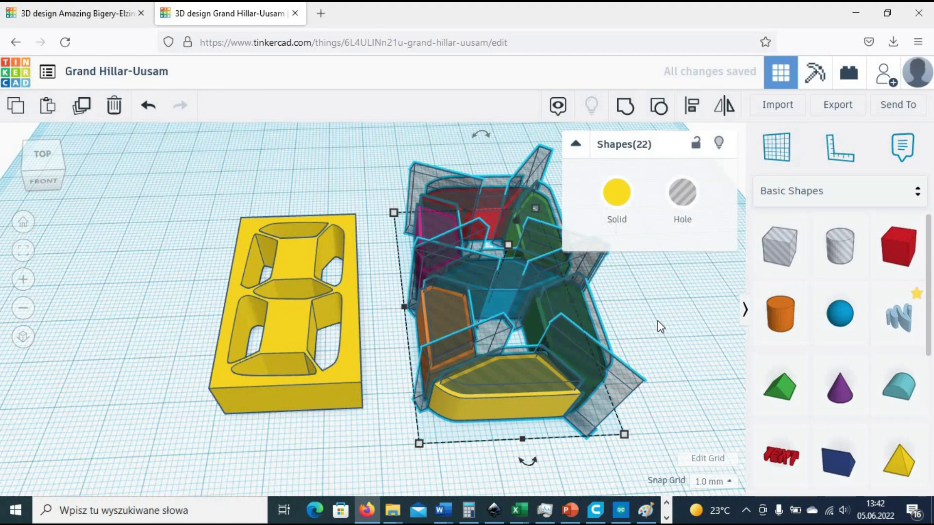
left_click(37, 163)
left_click_drag(38, 167, 35, 159)
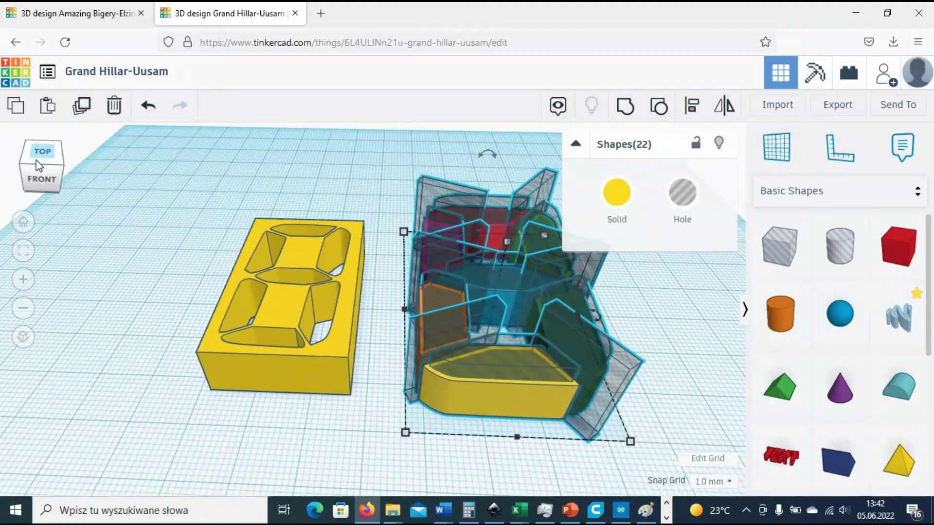
left_click(625, 107)
left_click(837, 104)
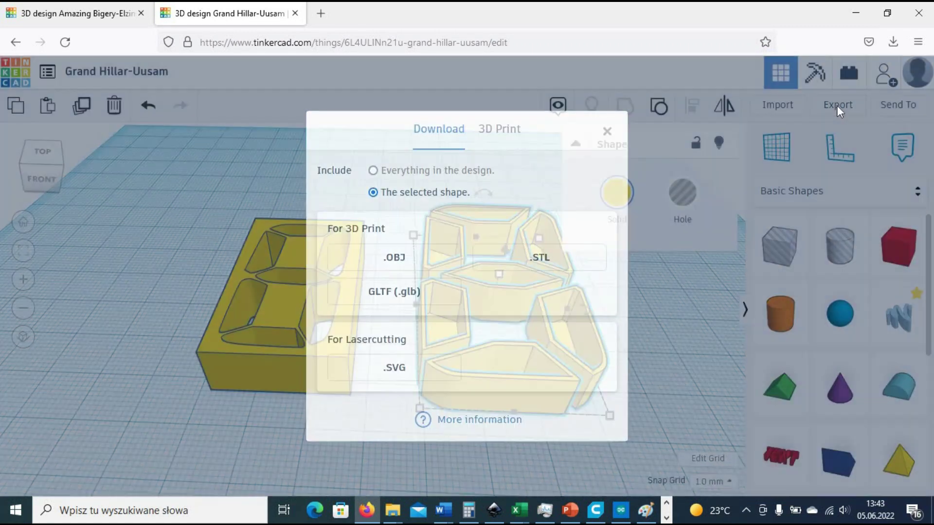
left_click(558, 254)
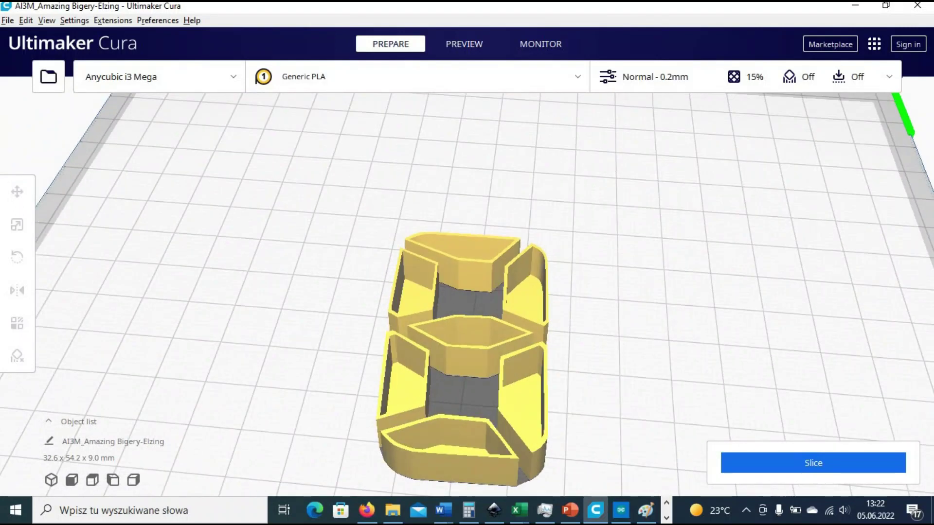
Step: Set Cura's build plate adhesion to Brim in the detailed print settings
left_click(889, 78)
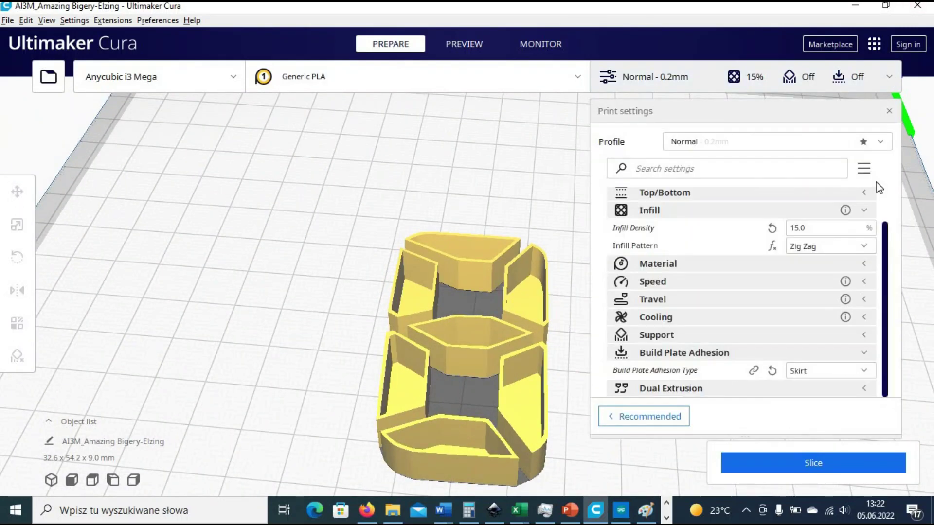
left_click(861, 372)
left_click(829, 403)
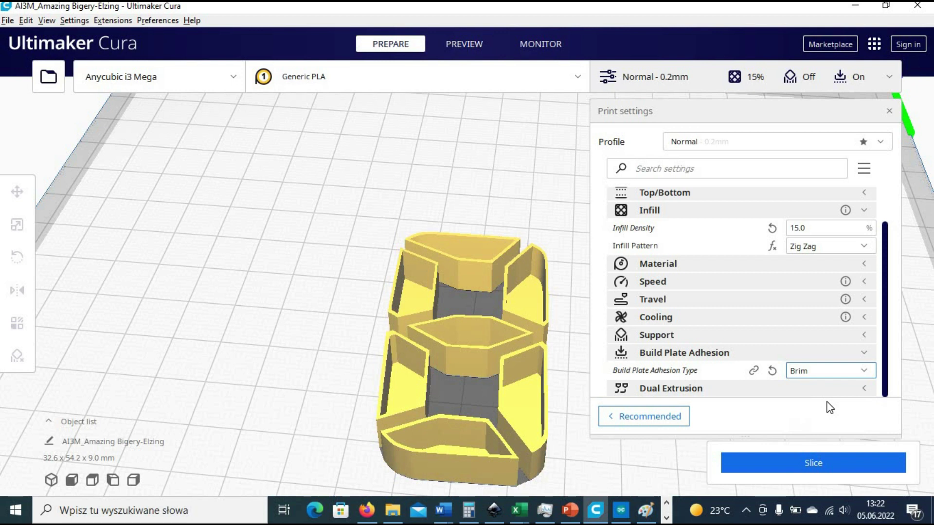
left_click(889, 111)
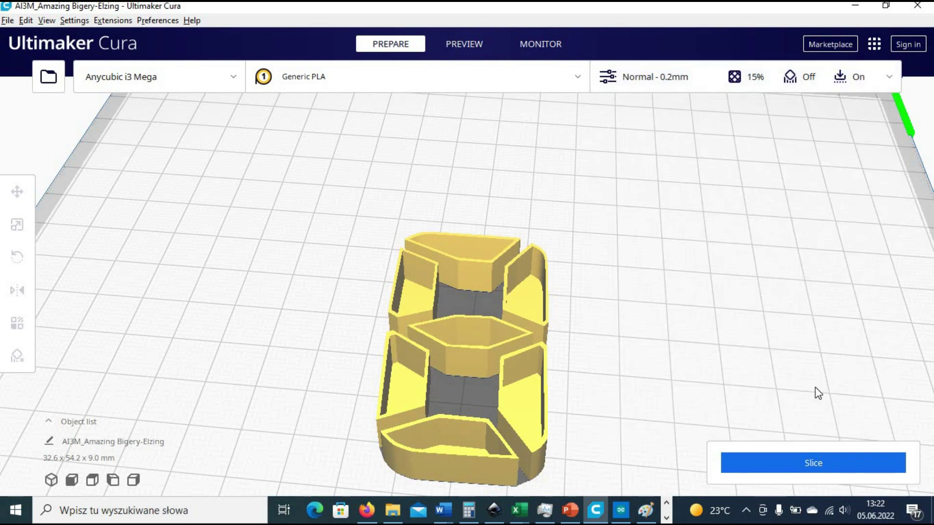
Step: Slice the digit model, inspect its lower layers in Preview, then return to Prepare
left_click(809, 462)
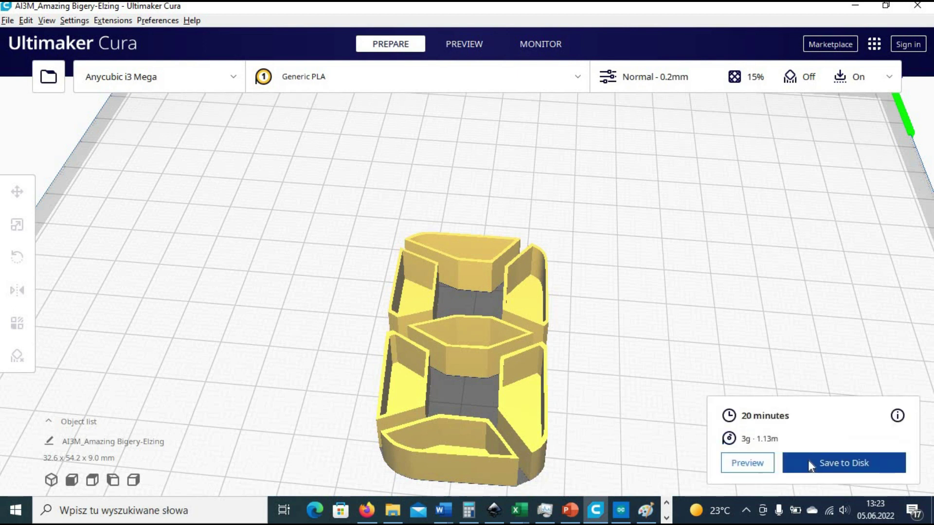
left_click(435, 44)
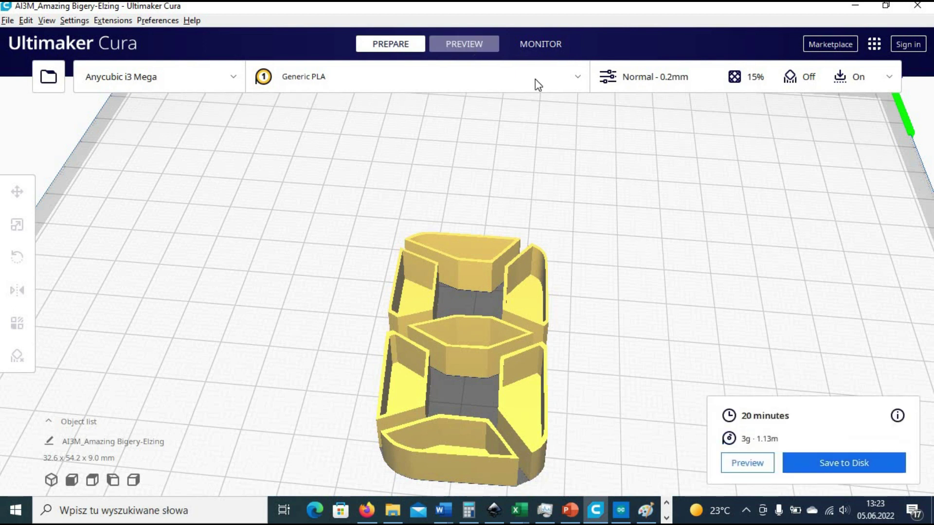
mouse_move(920, 124)
left_mouse_down()
mouse_move(919, 348)
mouse_move(919, 125)
left_mouse_up()
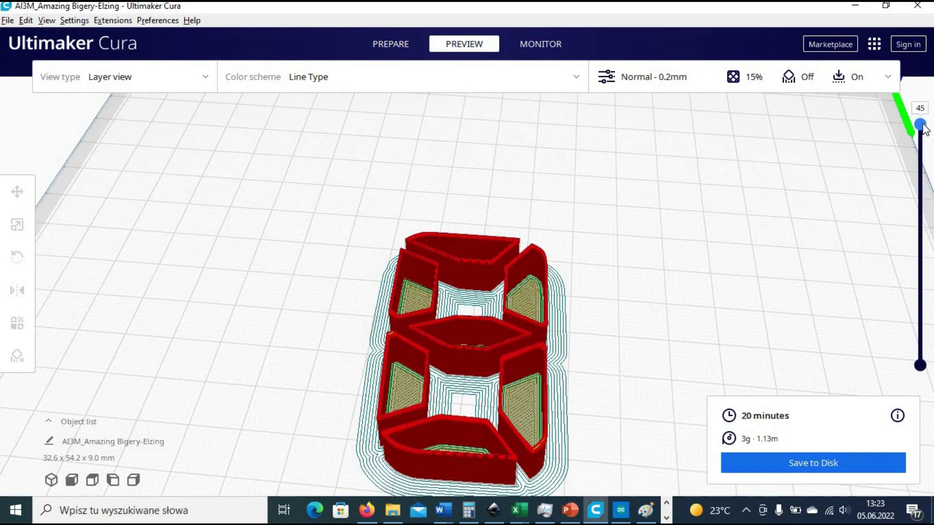
left_click(395, 48)
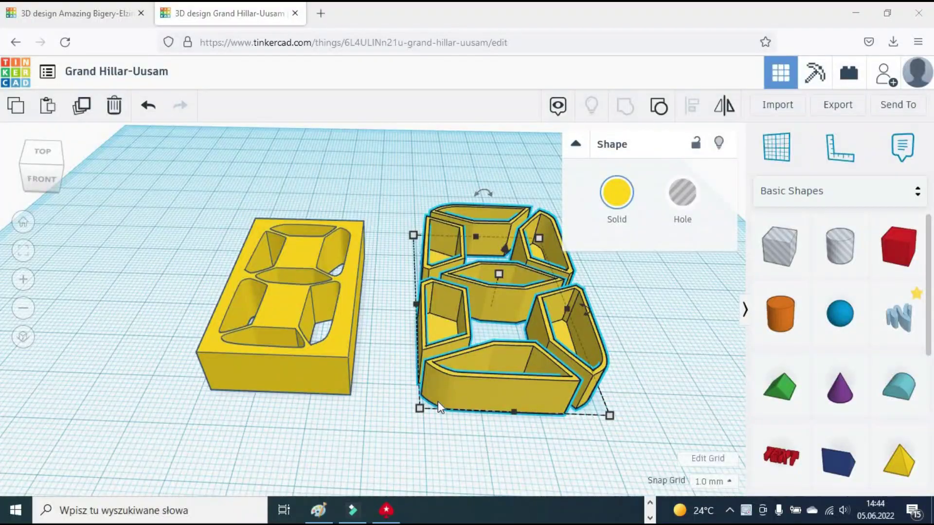
Step: Drag the segment pieces to the far left of the workplane, clear of the orange plate
left_click_drag(456, 396, 26, 369)
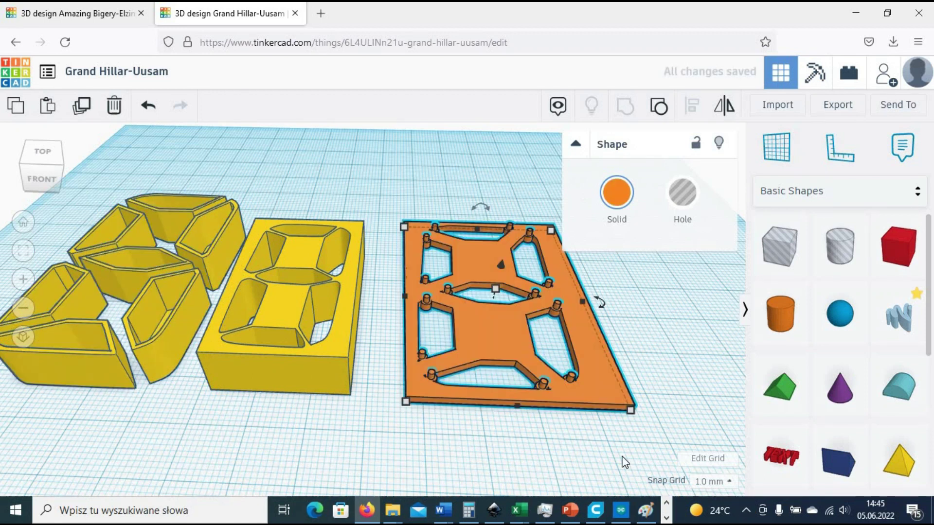
left_click(40, 165)
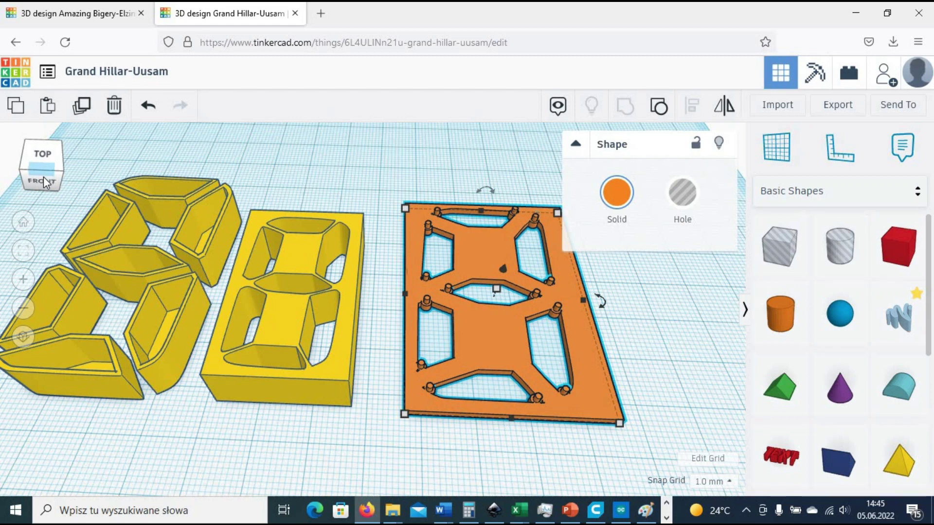
left_click_drag(40, 166, 40, 166)
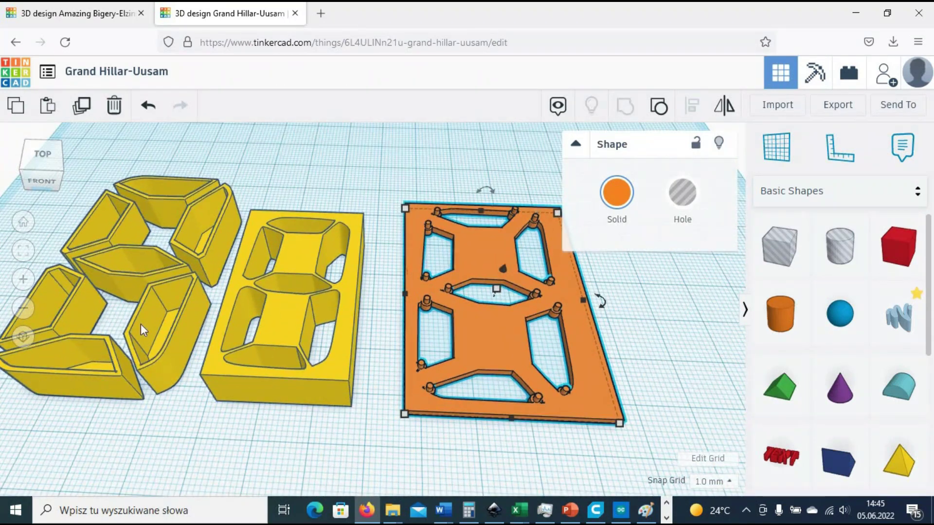
Step: Export the orange segment plate as STL and orbit it on Cura's build plate
left_click(838, 106)
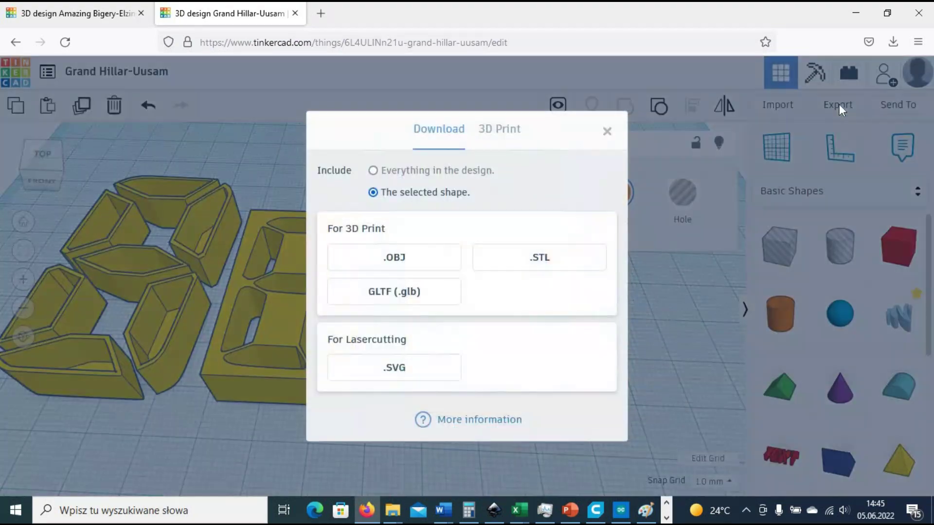
left_click(521, 257)
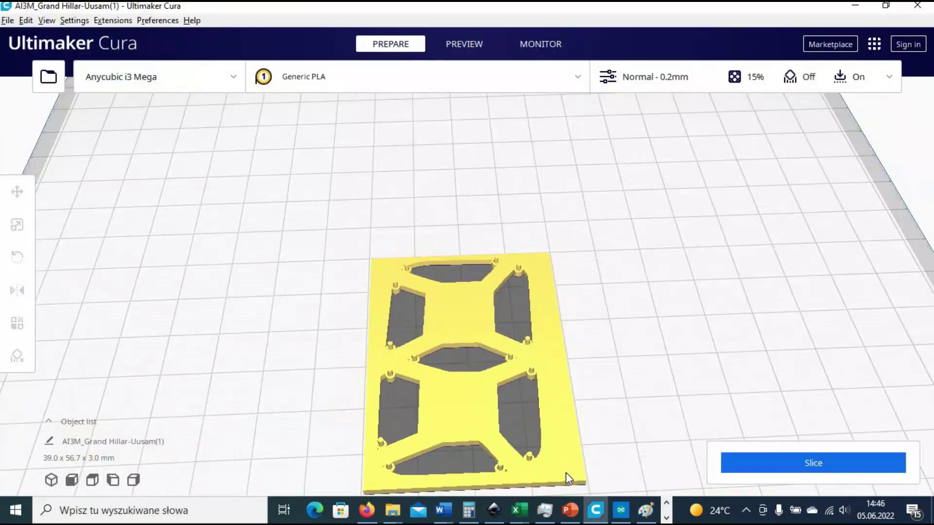
key("Left")
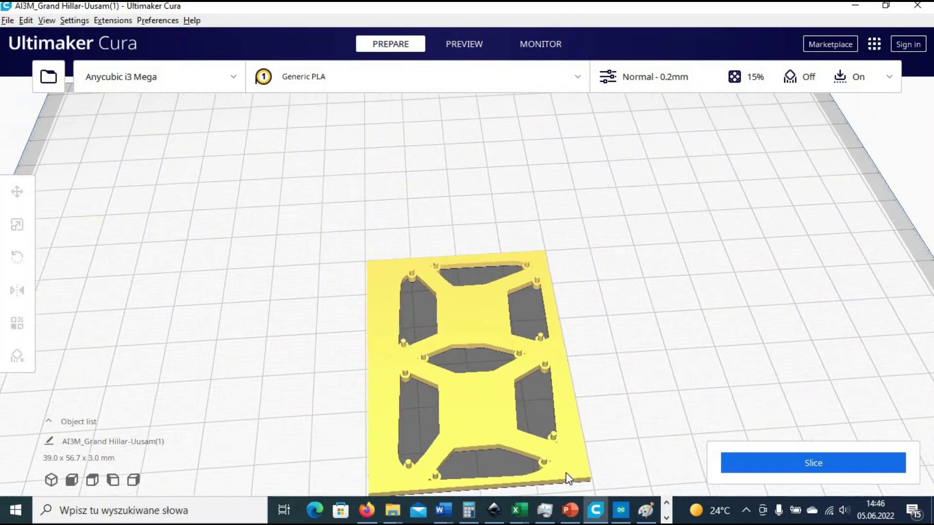
right_click_drag(565, 477, 671, 516)
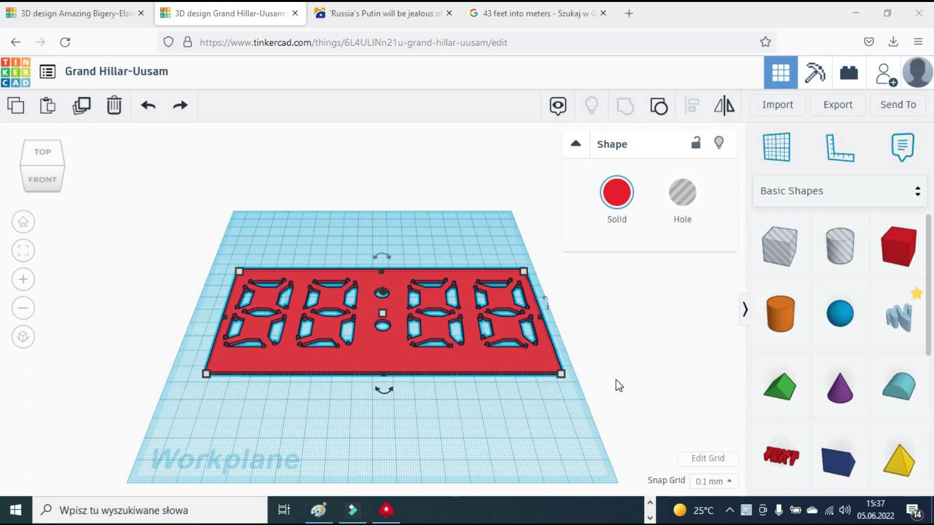
Step: Paste the grey layout and position it under the red front panel in top view
left_click(537, 410)
key("ctrl+v")
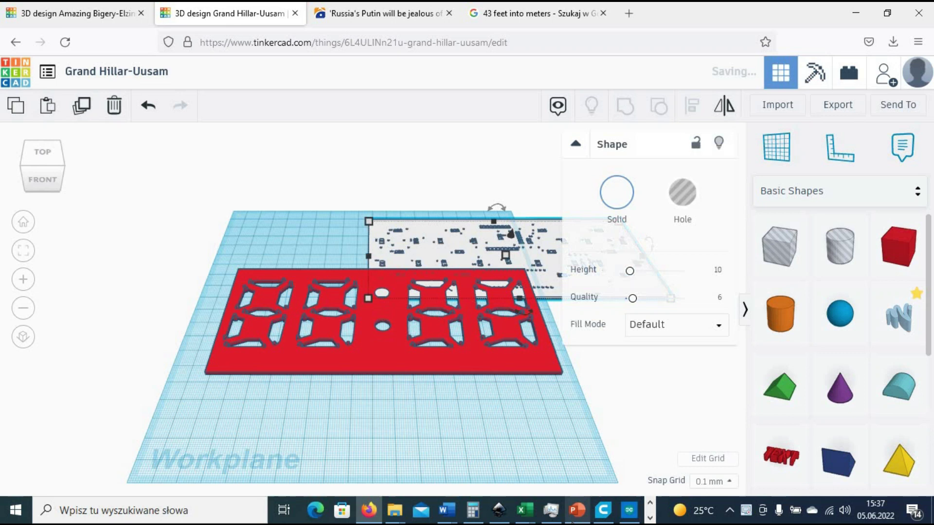
left_click(48, 153)
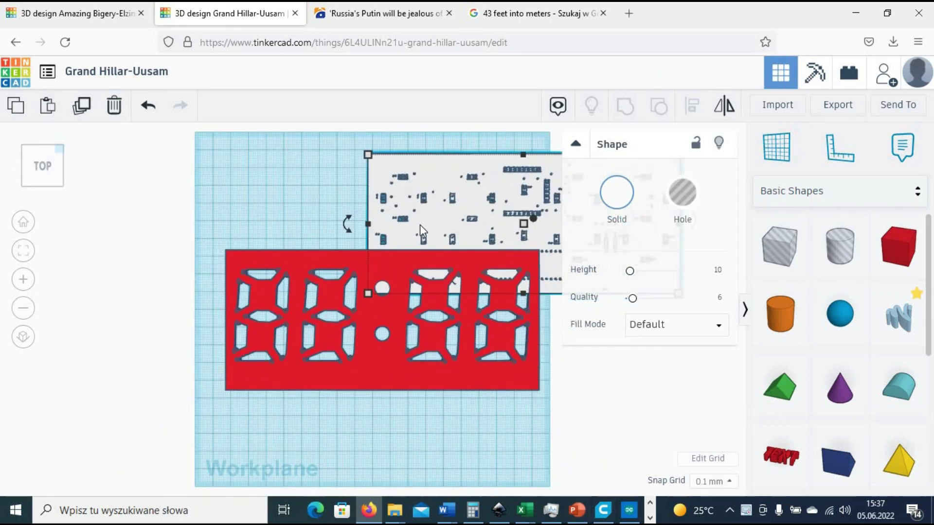
left_click_drag(419, 225, 283, 319)
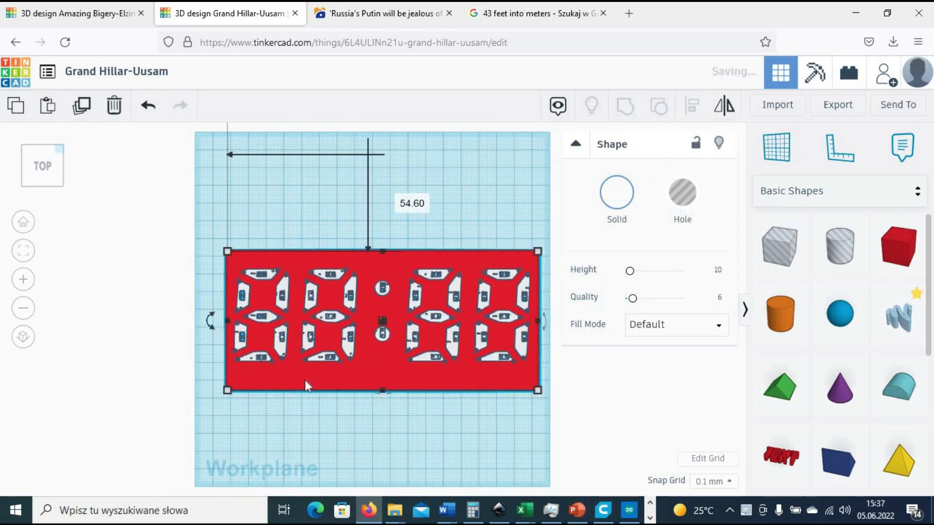
left_click(330, 438)
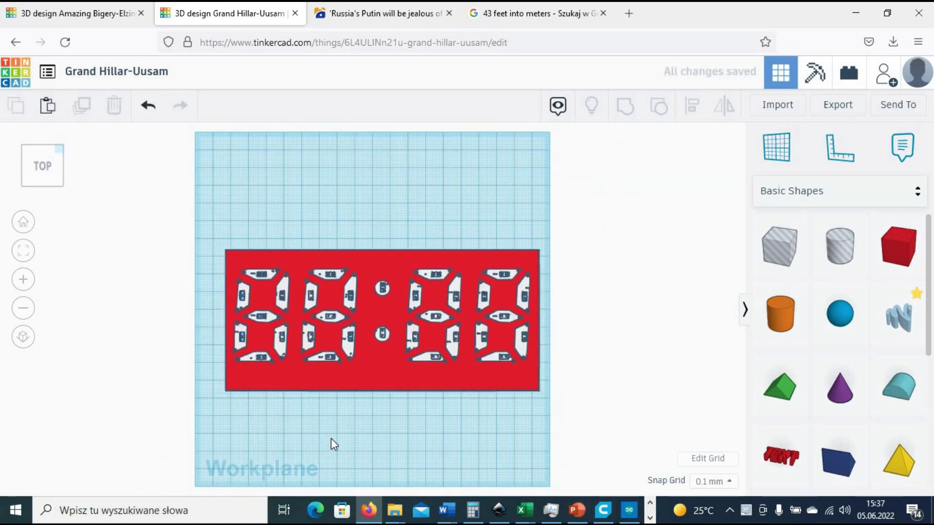
Step: Zoom in on the red four-digit panel and bring up the export options
left_click(23, 279)
left_click(23, 279)
left_click(23, 280)
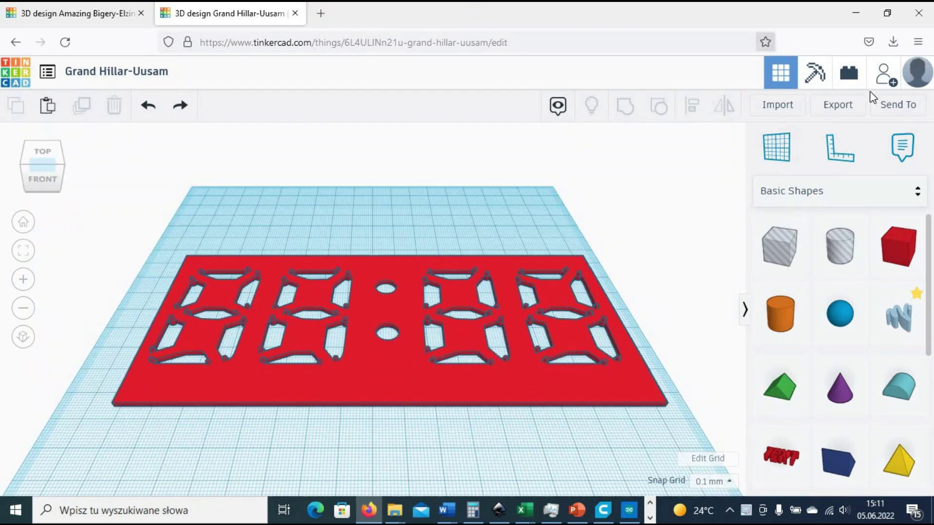
left_click(841, 105)
Step: Download the front panel as STL, lay it flat in Cura and slice it
left_click(506, 265)
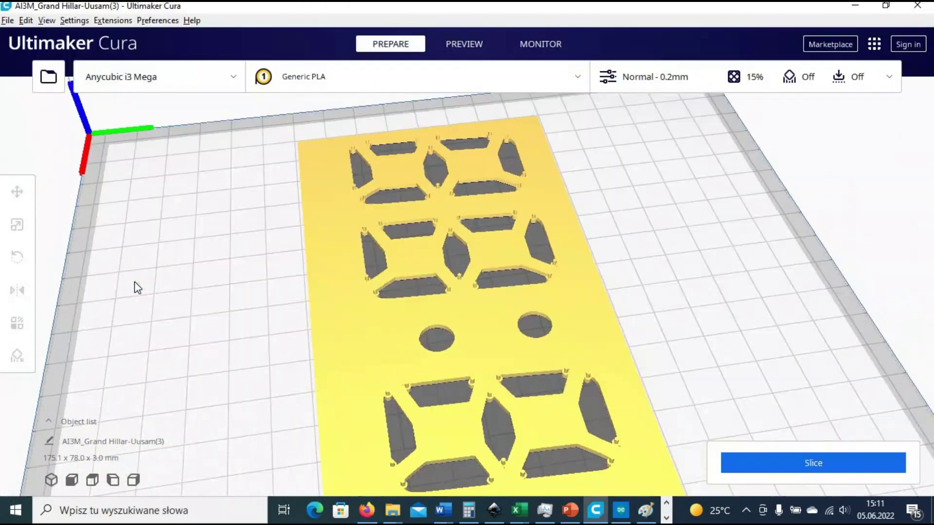
key("Left")
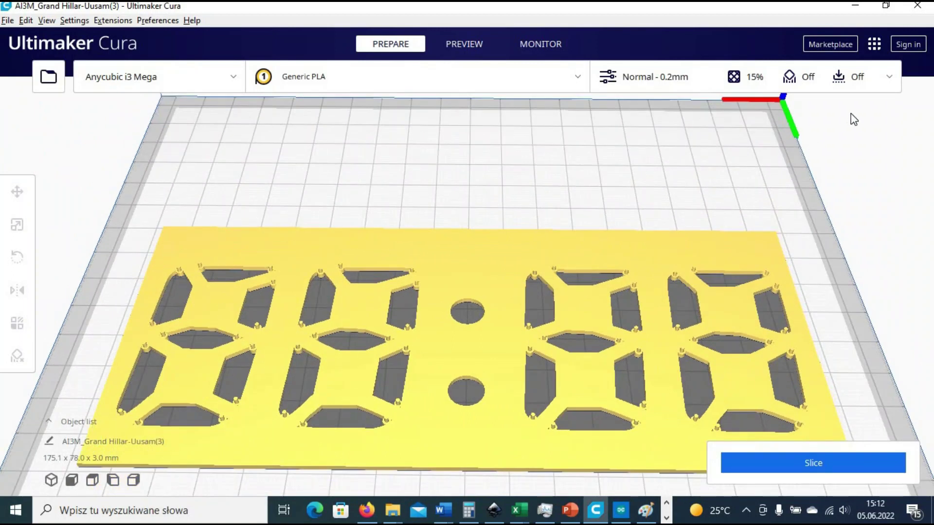
left_click(813, 464)
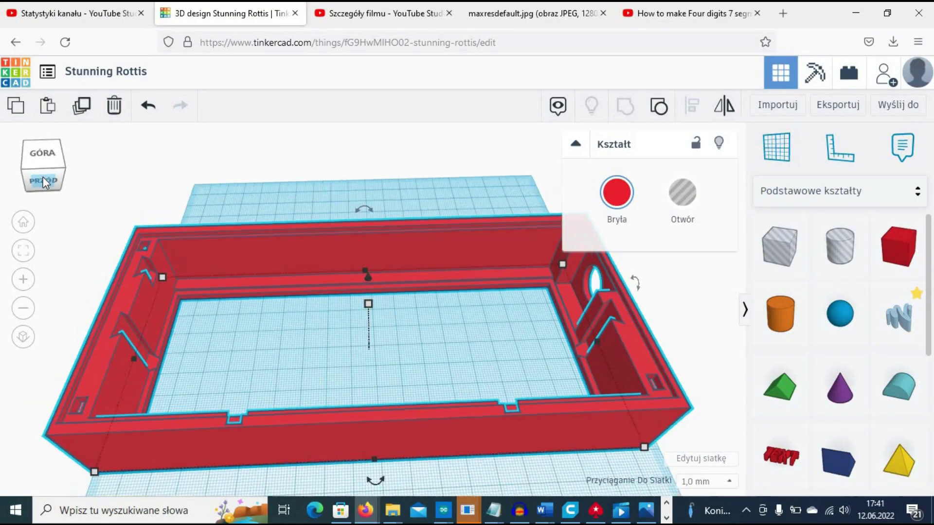
Step: Orbit the red clock case to inspect its sides, then return to the front view
left_click(52, 182)
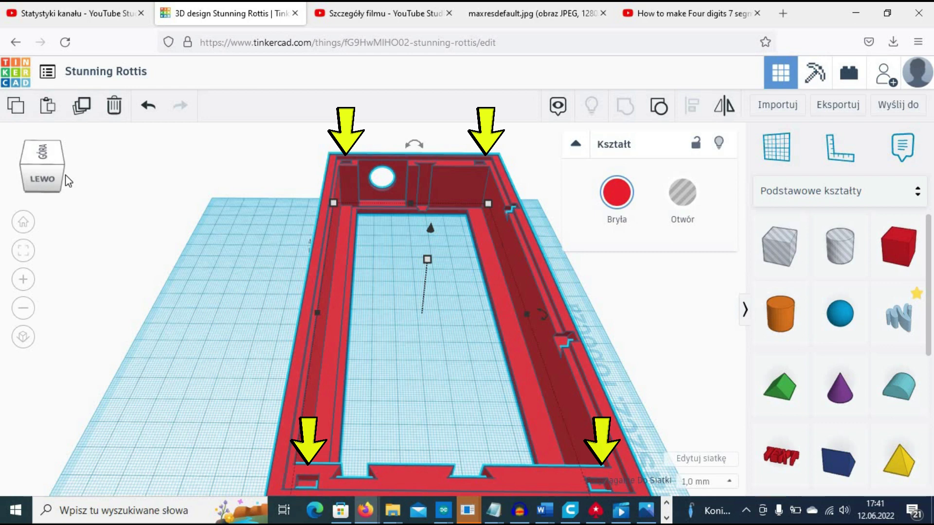
left_click_drag(65, 174, 39, 218)
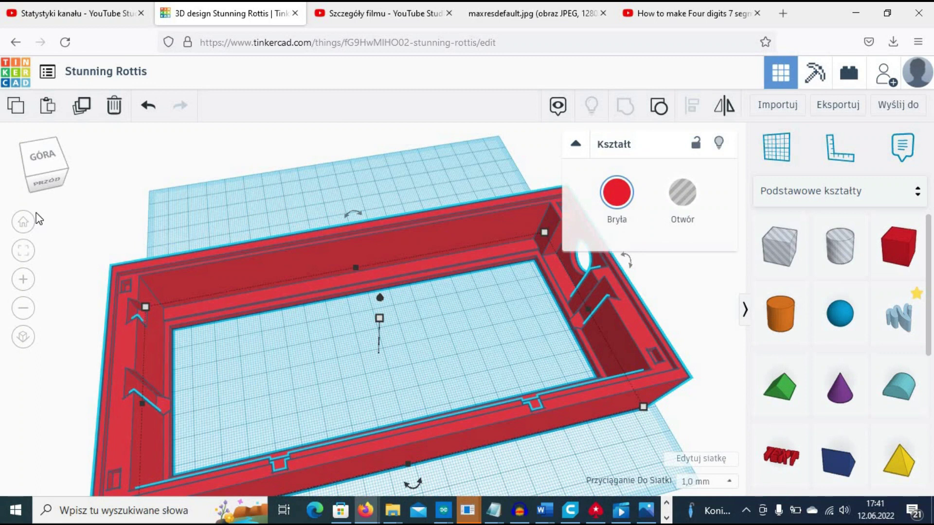
left_click(23, 223)
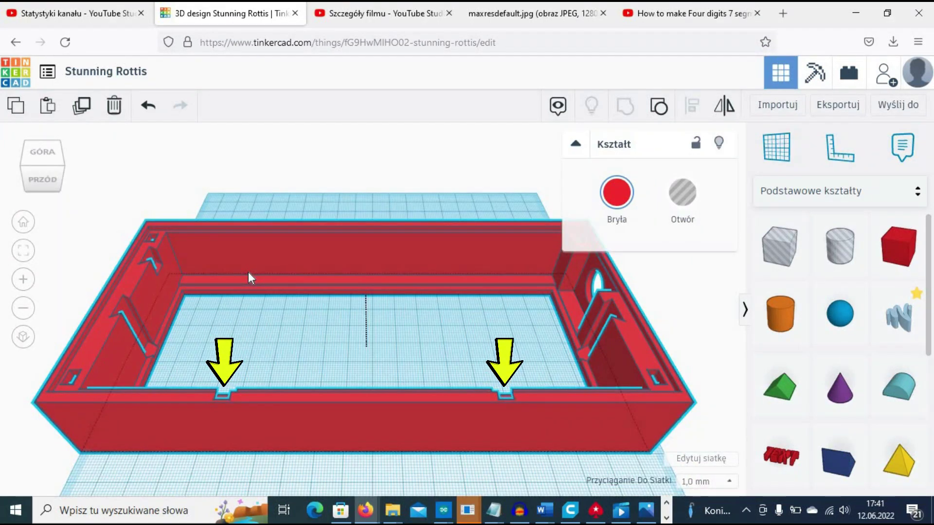
Step: Select the case, fit it to view, and inspect it from above and behind
left_click(248, 278)
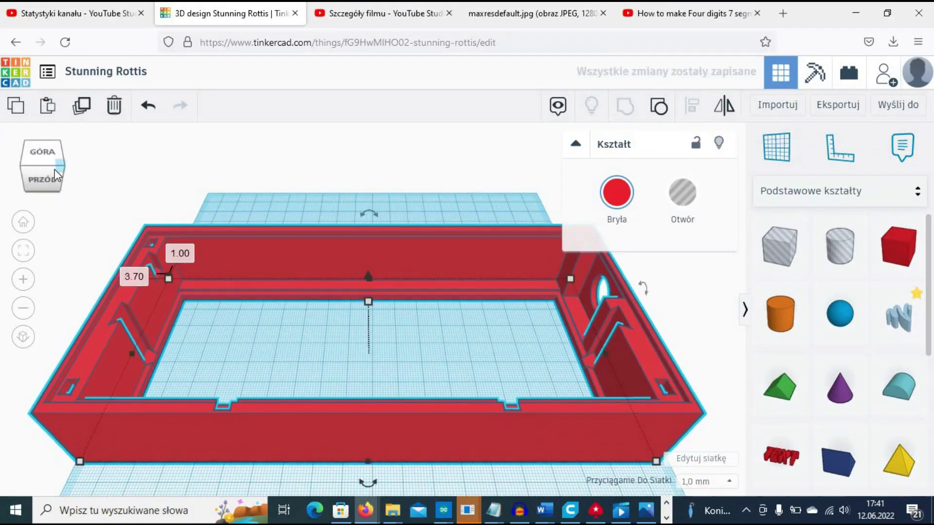
key("f")
left_click(22, 280)
left_click(48, 179)
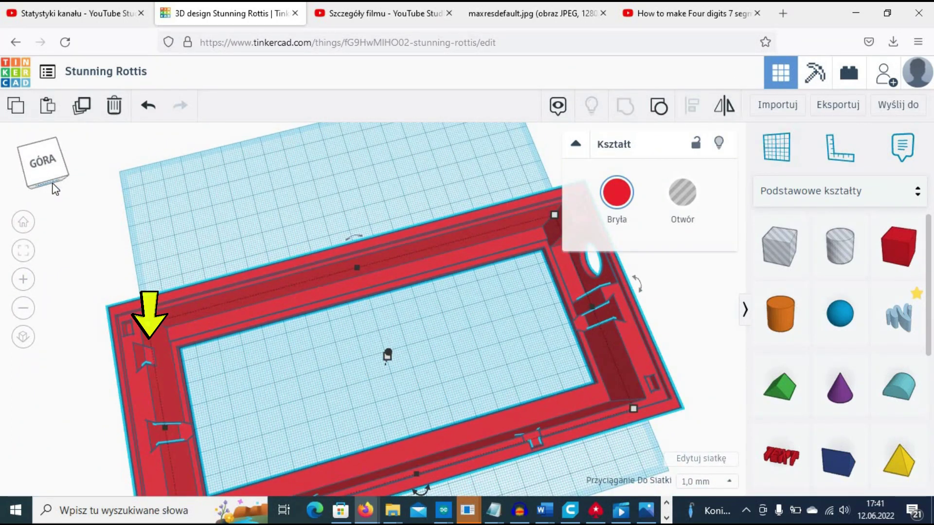
mouse_move(55, 188)
left_mouse_down()
mouse_move(96, 185)
mouse_move(53, 187)
left_mouse_up()
left_click(54, 188)
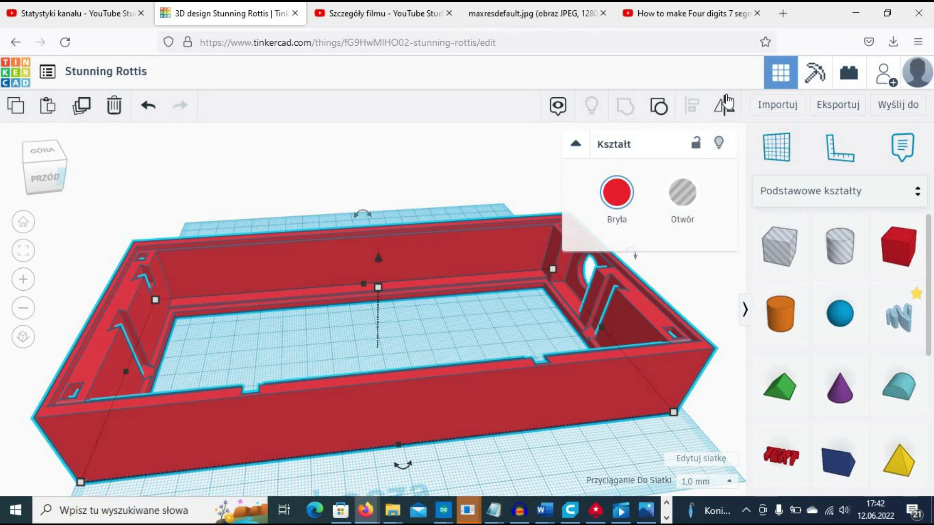
Step: Export the red clock case as the STL file Stunning Rottis.stl
left_click(837, 108)
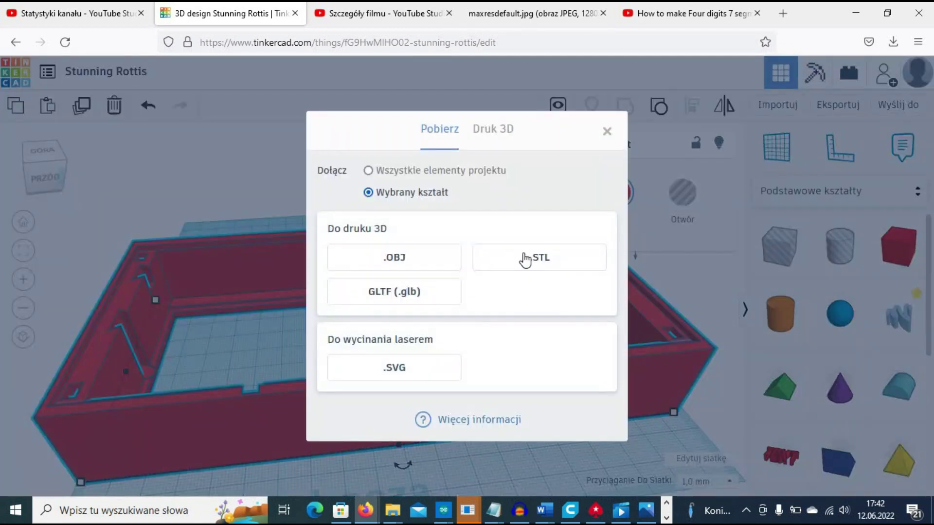
left_click(524, 256)
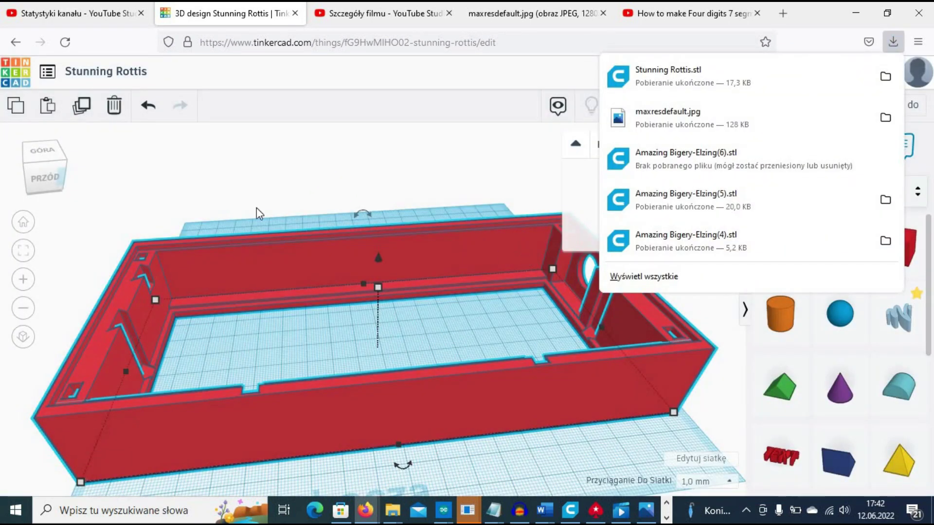